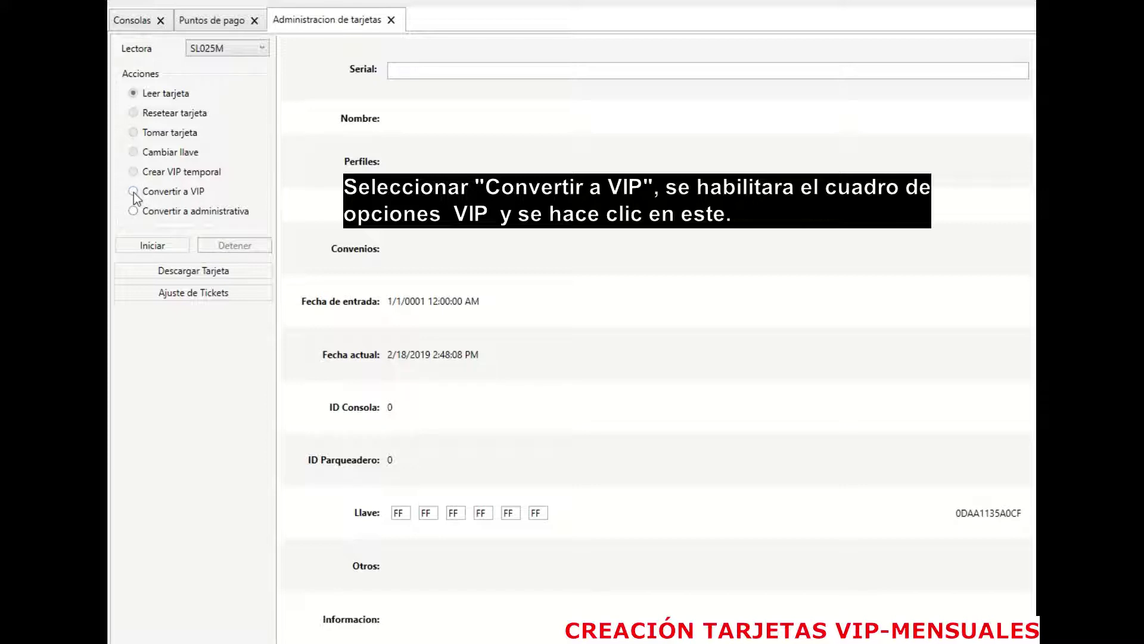
# Step: Choose Convertir a VIP and set the VIP profile for a new user in Opciones VIP
pyautogui.click(135, 194)
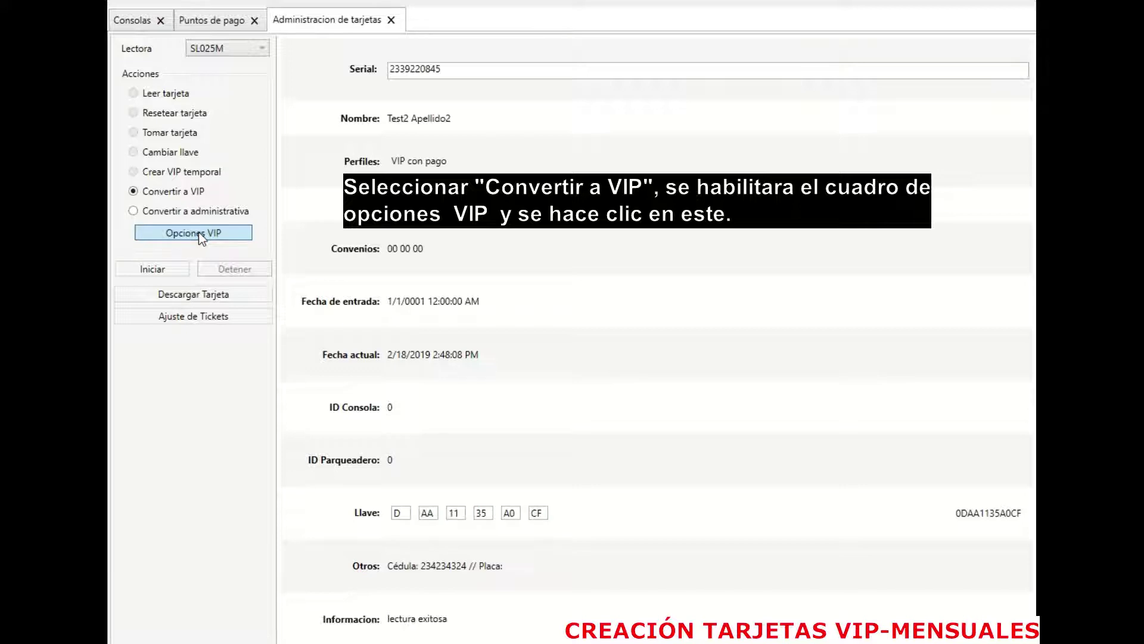
pyautogui.click(252, 316)
pyautogui.moveTo(410, 243); pyautogui.dragTo(416, 167)
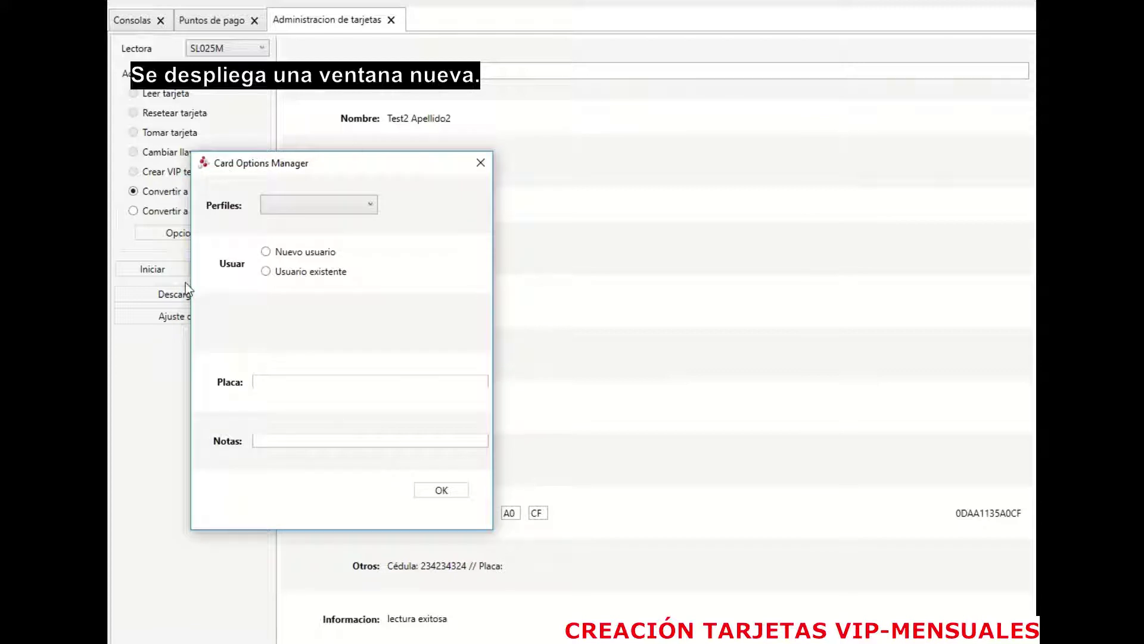
pyautogui.click(365, 204)
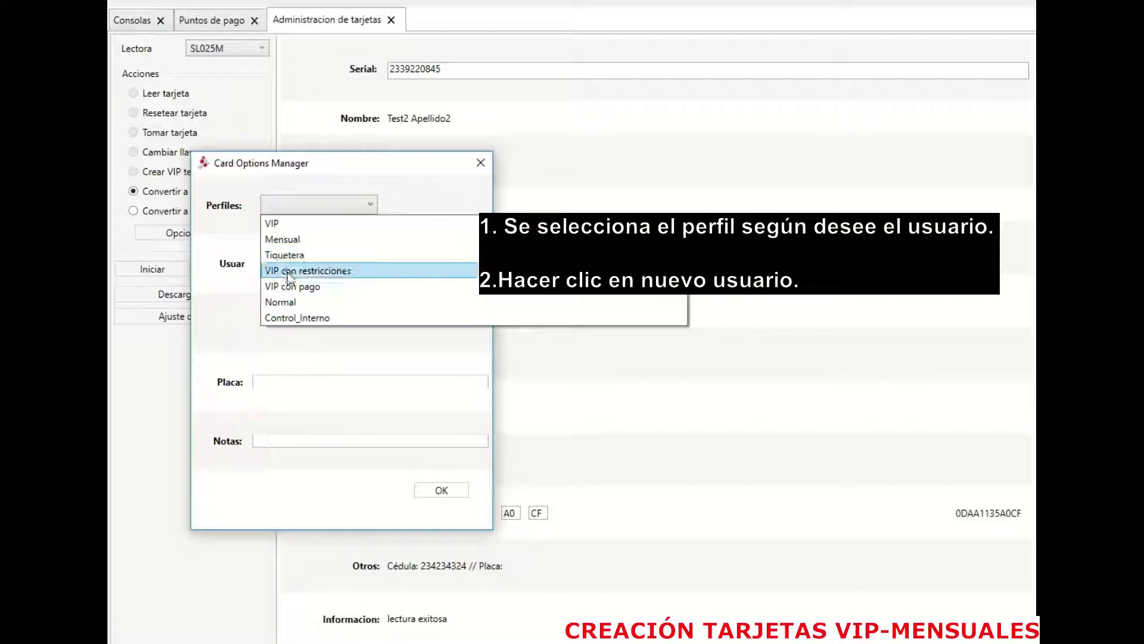
pyautogui.click(303, 224)
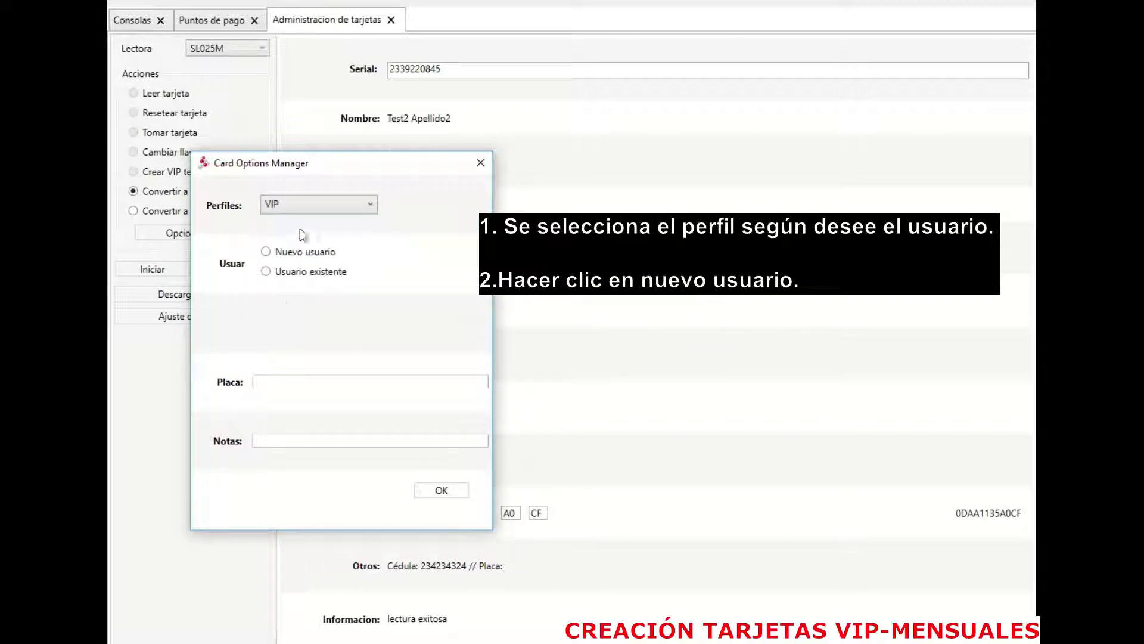
pyautogui.click(264, 252)
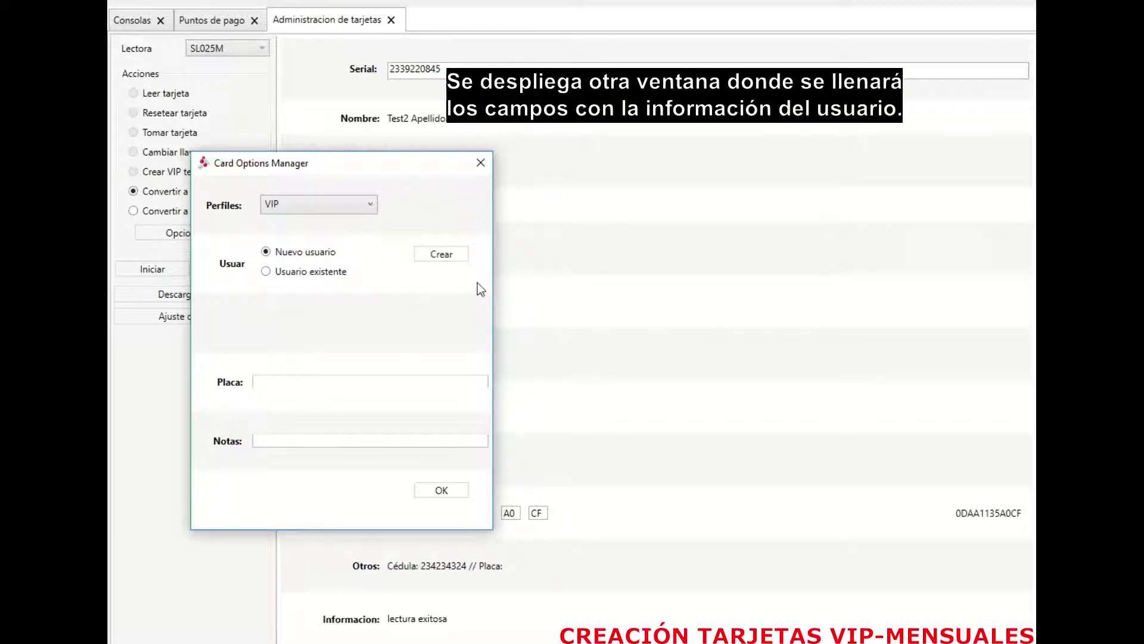
pyautogui.click(441, 255)
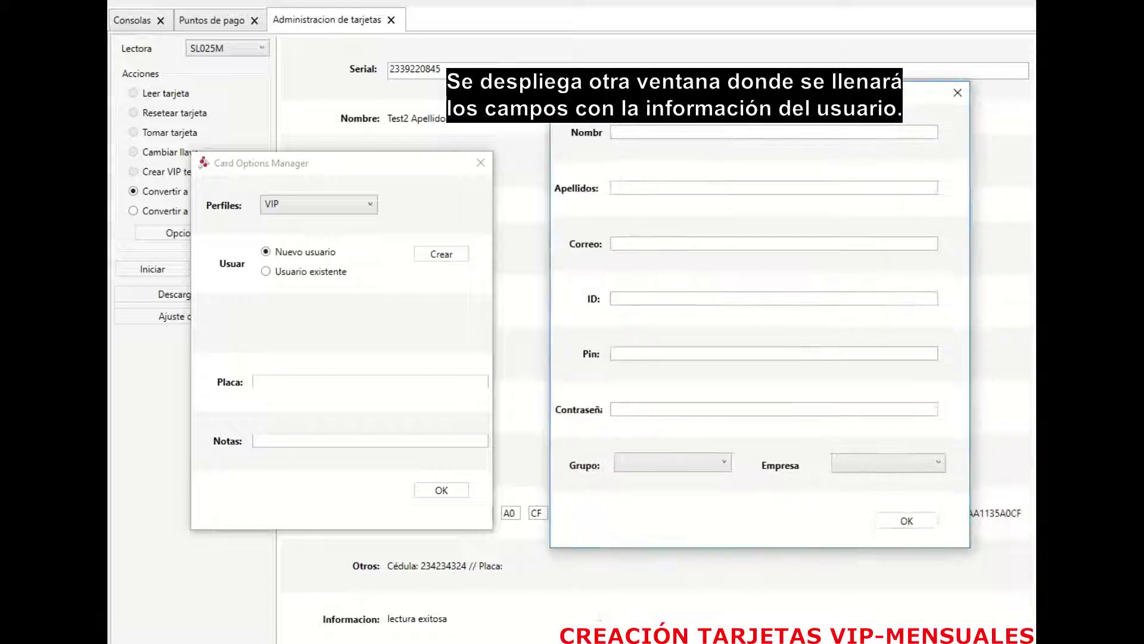
# Step: Enter the new user's first name and surname
pyautogui.click(856, 131)
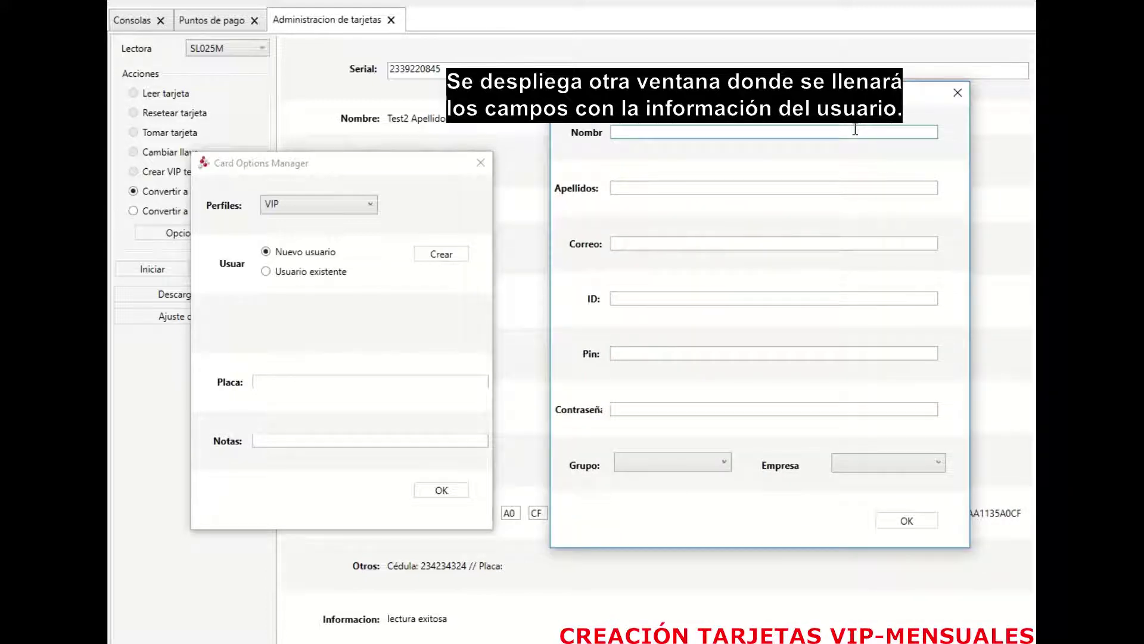
pyautogui.write('Ejemplo')
pyautogui.click(778, 187)
pyautogui.write('VIP')
# Step: Fill in the user's e-mail, ID number, PIN and password
pyautogui.press('Tab')
pyautogui.write('correo@corre')
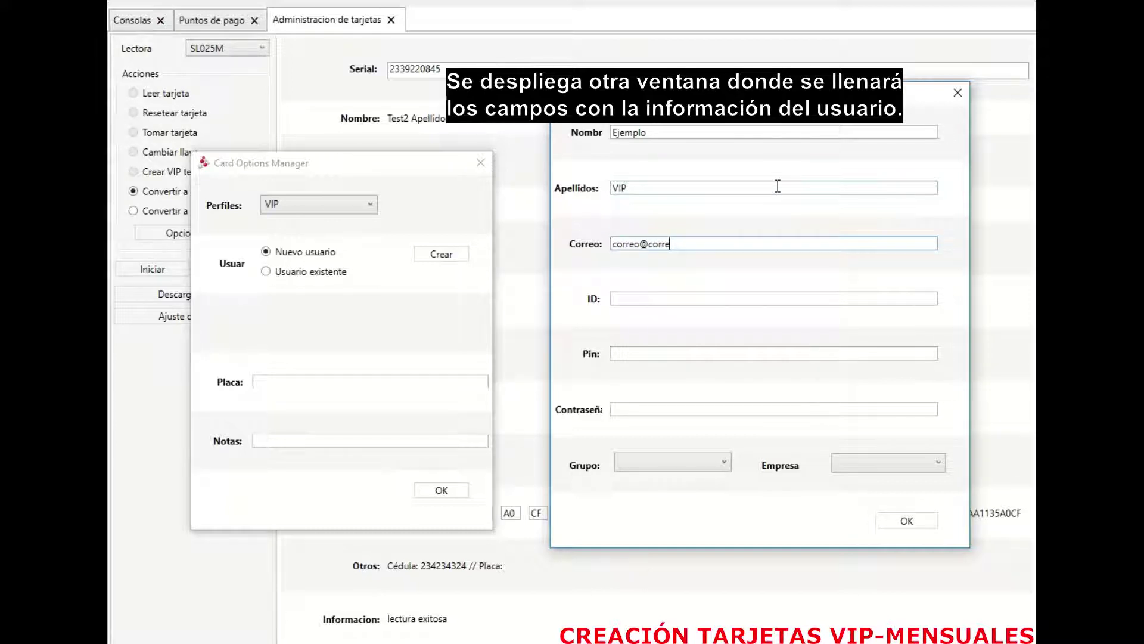
pyautogui.write('o.co')
pyautogui.press('Tab')
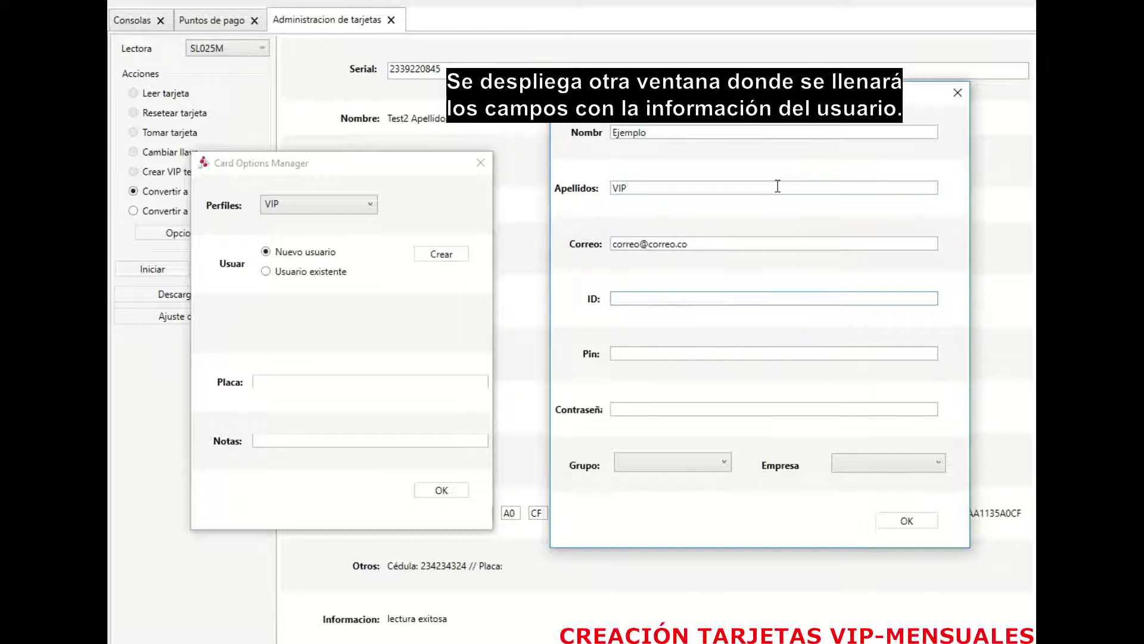
pyautogui.write('1234567890')
pyautogui.press('Tab')
pyautogui.write('1234')
pyautogui.press('Tab')
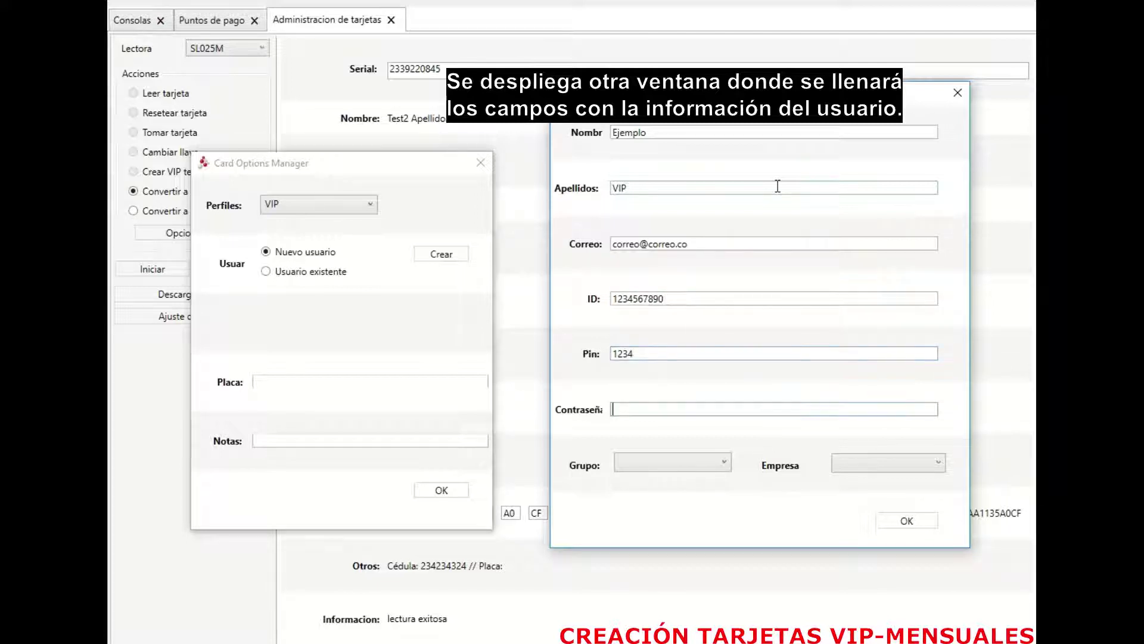
pyautogui.write('1234')
pyautogui.click(727, 455)
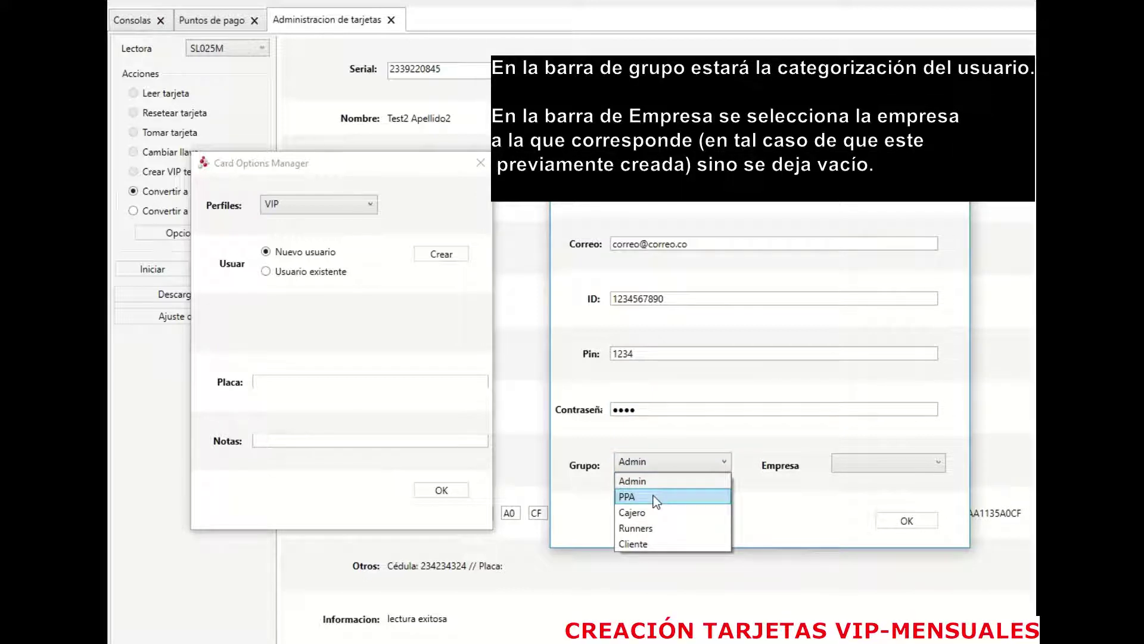
# Step: Put the user in the Cliente group with Empresa left empty, and save the user
pyautogui.click(656, 545)
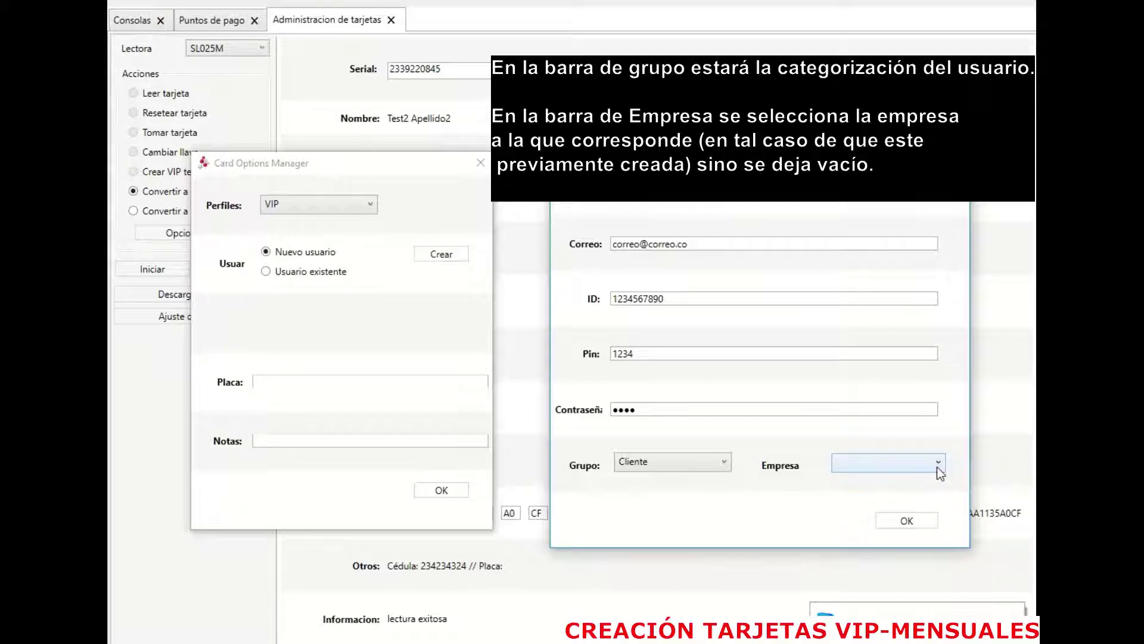
pyautogui.click(911, 522)
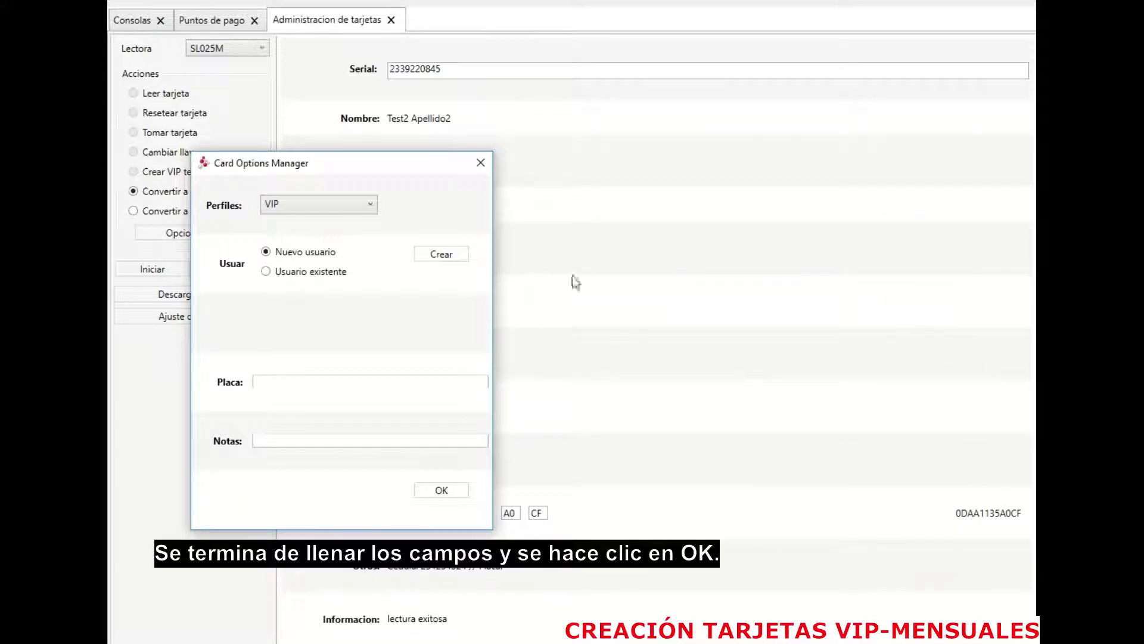
# Step: Give the card plate ABC123 and note 'este es un ejemplo de tarjeta VIP', then write it
pyautogui.click(323, 382)
pyautogui.write('ABC123')
pyautogui.click(328, 441)
pyautogui.write('este es un')
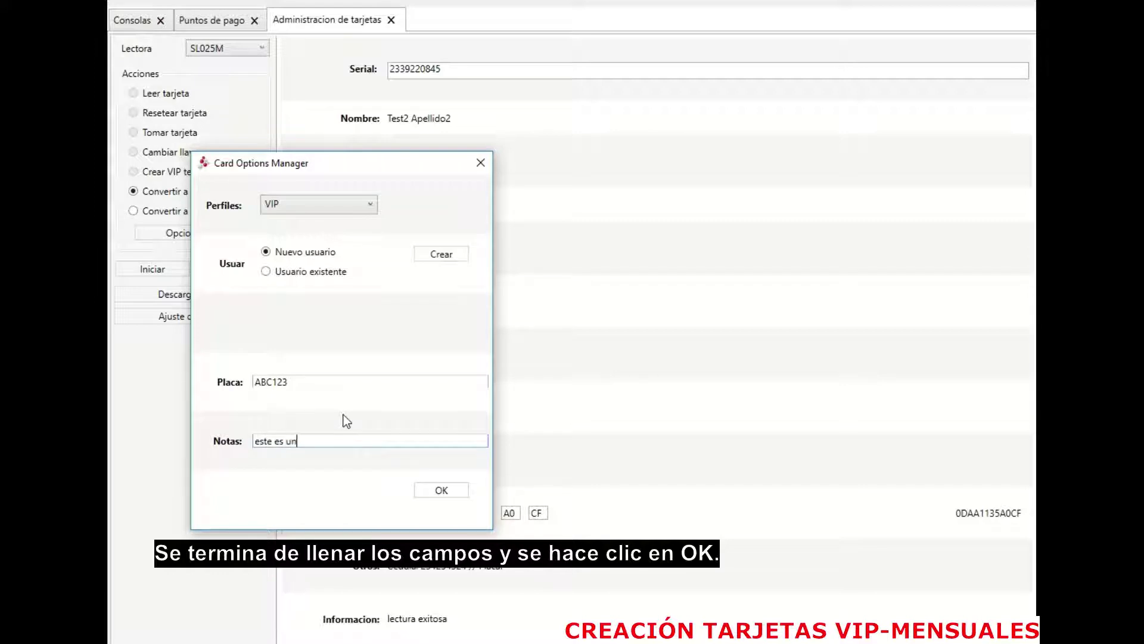
pyautogui.write(' ejemplo de tarjeta VIP')
pyautogui.click(424, 492)
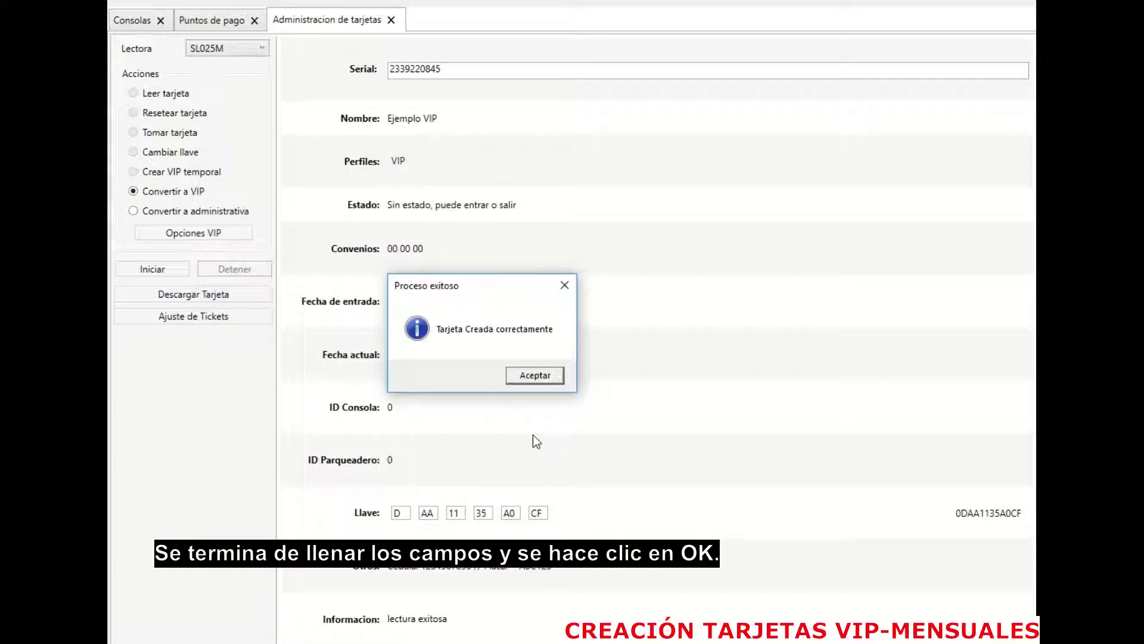
# Step: Accept the 'Tarjeta Creada correctamente' message for the VIP card
pyautogui.click(535, 375)
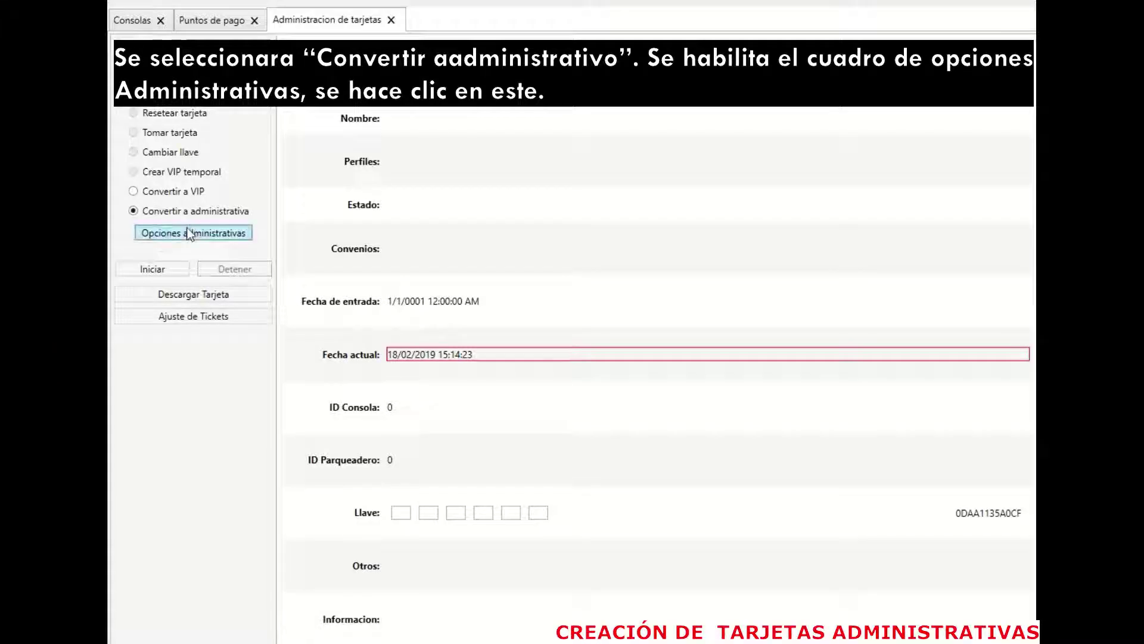
# Step: In Opciones administrativas, choose the Administrativa profile for a new user
pyautogui.click(190, 233)
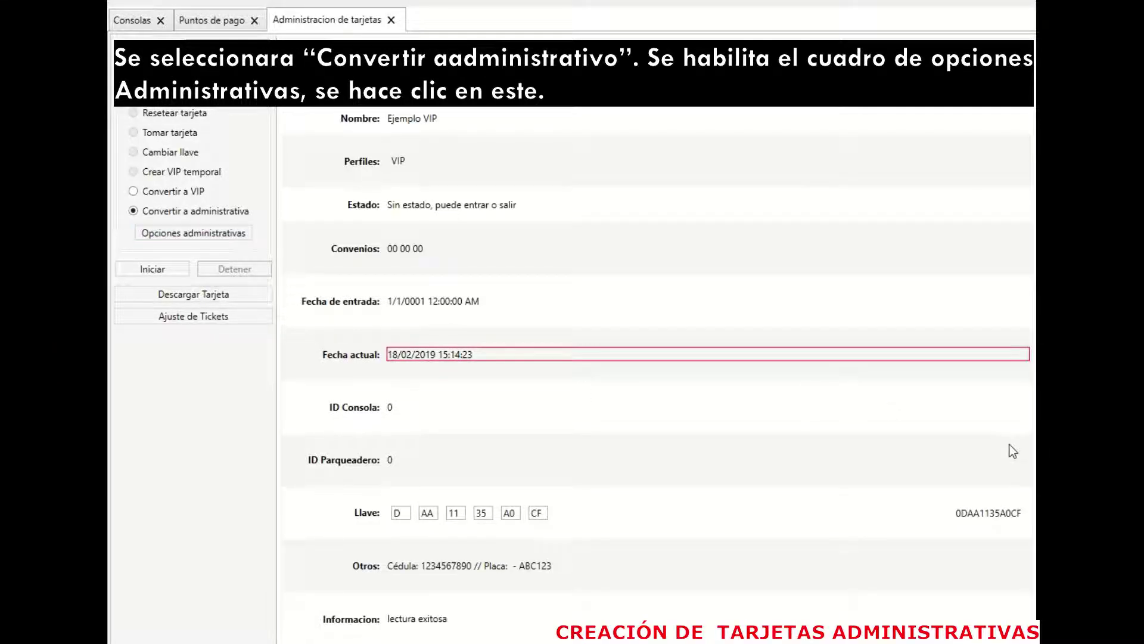
pyautogui.moveTo(250, 329); pyautogui.dragTo(337, 161)
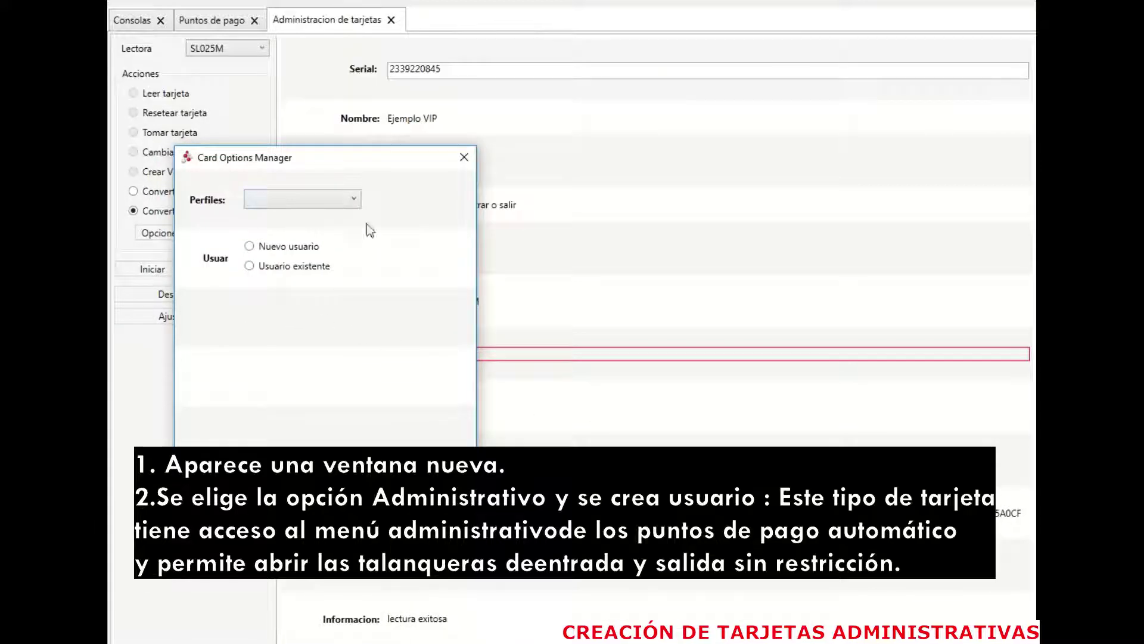
pyautogui.click(351, 200)
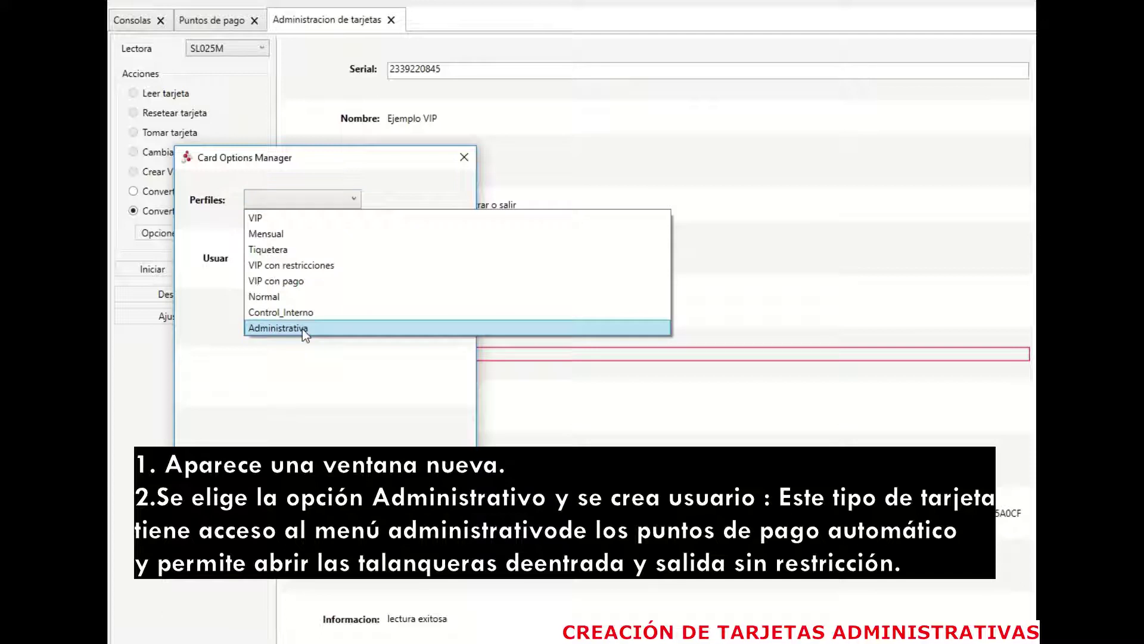
pyautogui.click(302, 328)
pyautogui.click(250, 246)
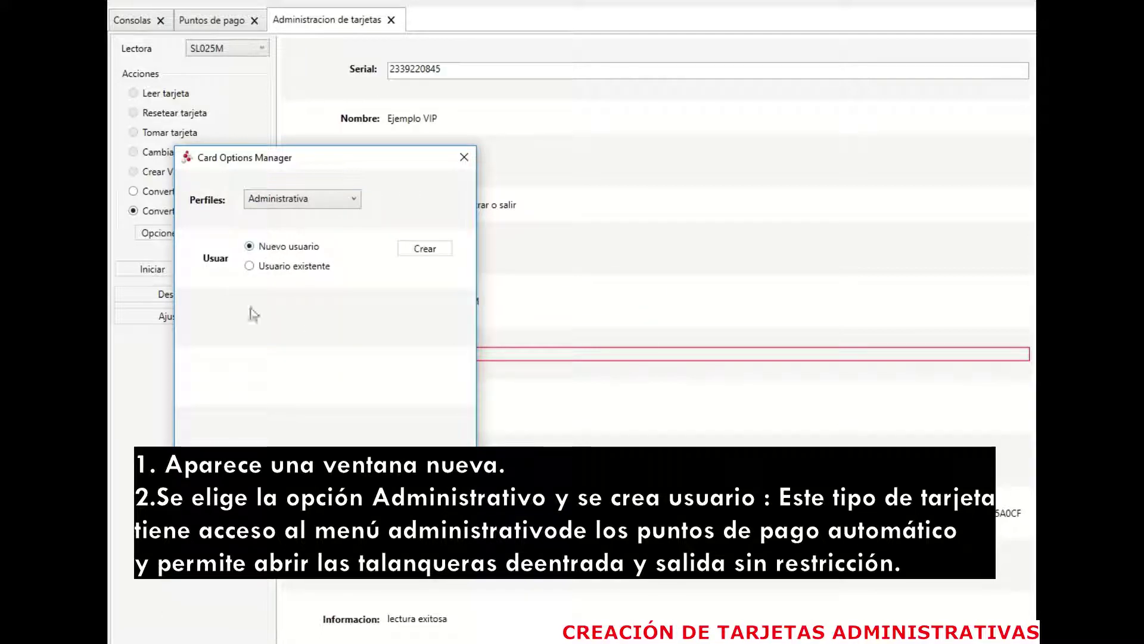
pyautogui.click(432, 248)
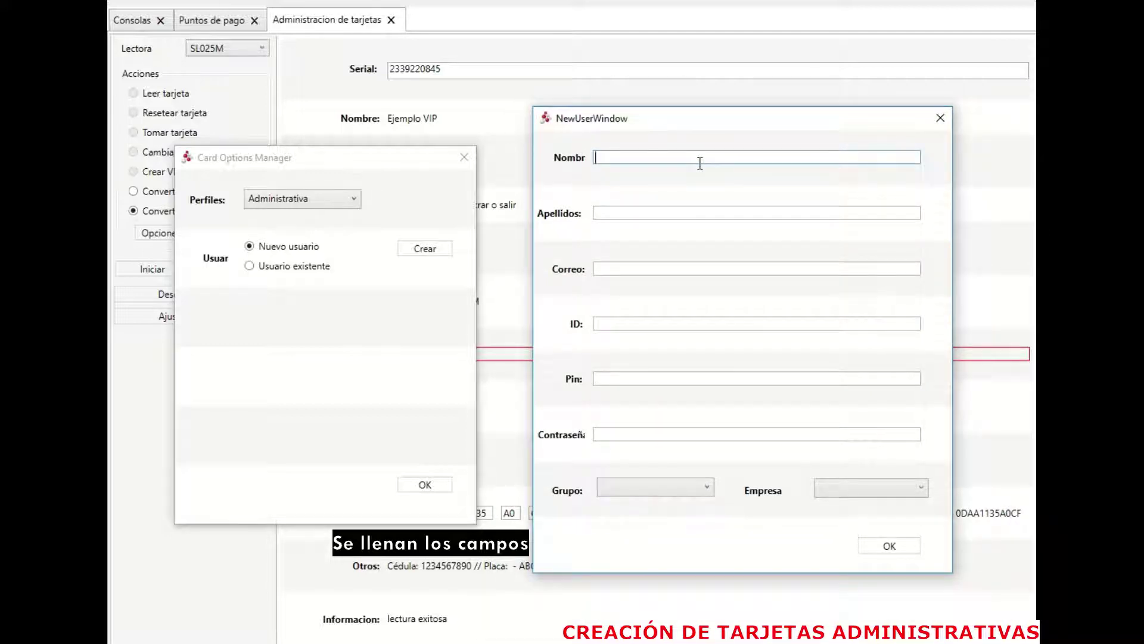
# Step: Enter the administrative user's first name and surname, correcting a typo
pyautogui.write('Ejepl')
pyautogui.press('BackSpace')
pyautogui.press('BackSpace')
pyautogui.write('mplo')
pyautogui.press('Tab')
pyautogui.write('Adminis')
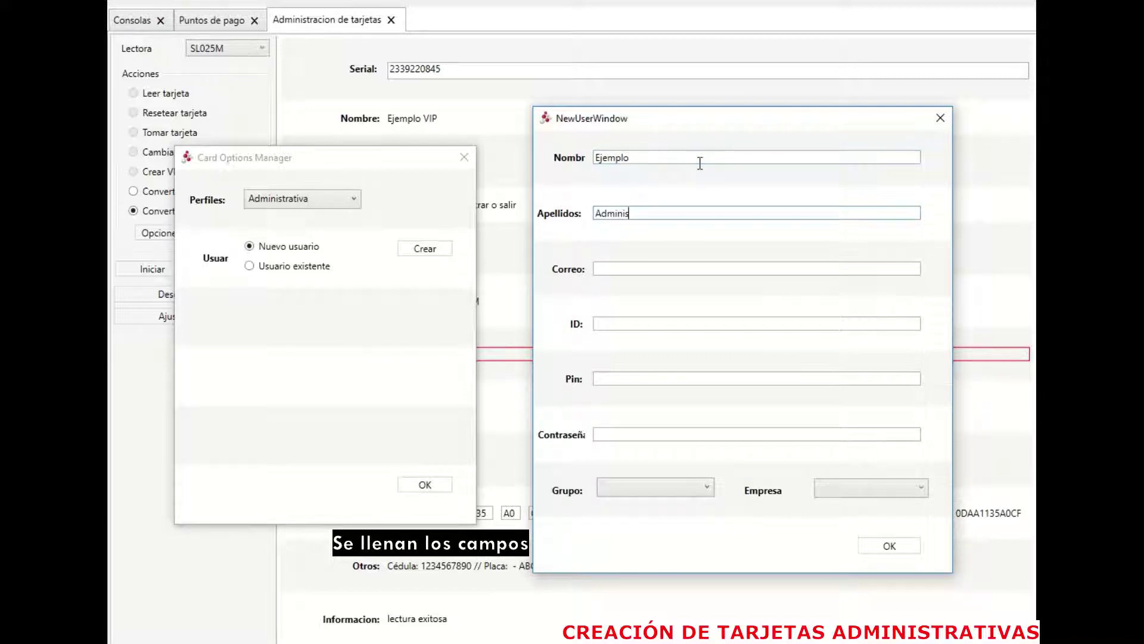
pyautogui.write('trativo')
# Step: Fill in the user's e-mail, ID number, PIN and password
pyautogui.press('Tab')
pyautogui.write('correo')
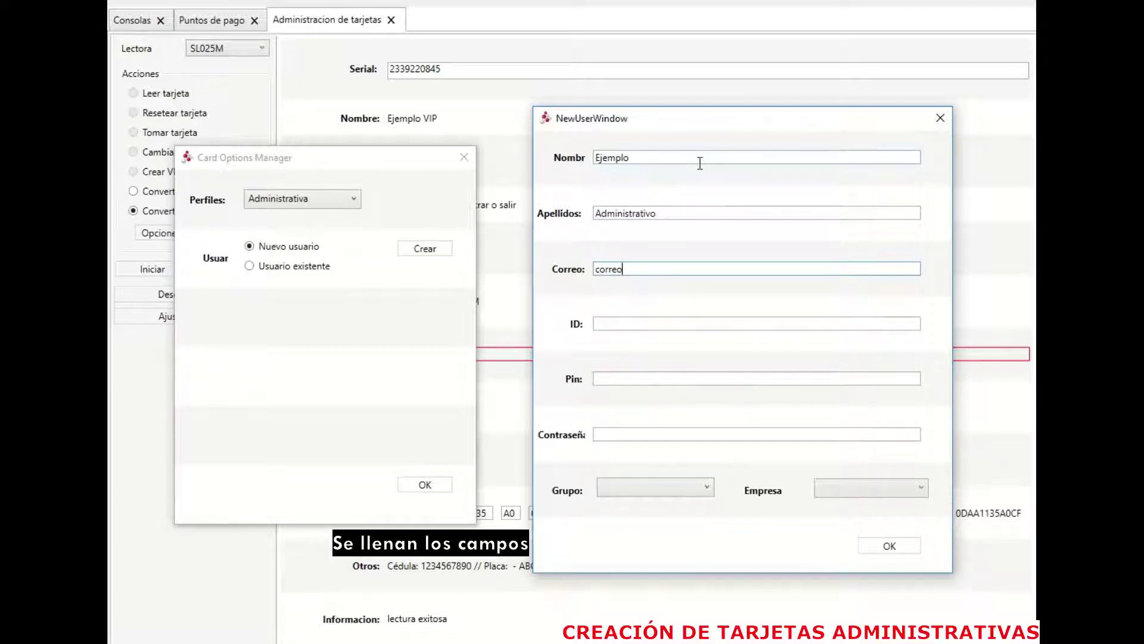
pyautogui.write('@correo.com')
pyautogui.press('Tab')
pyautogui.write('1234567890')
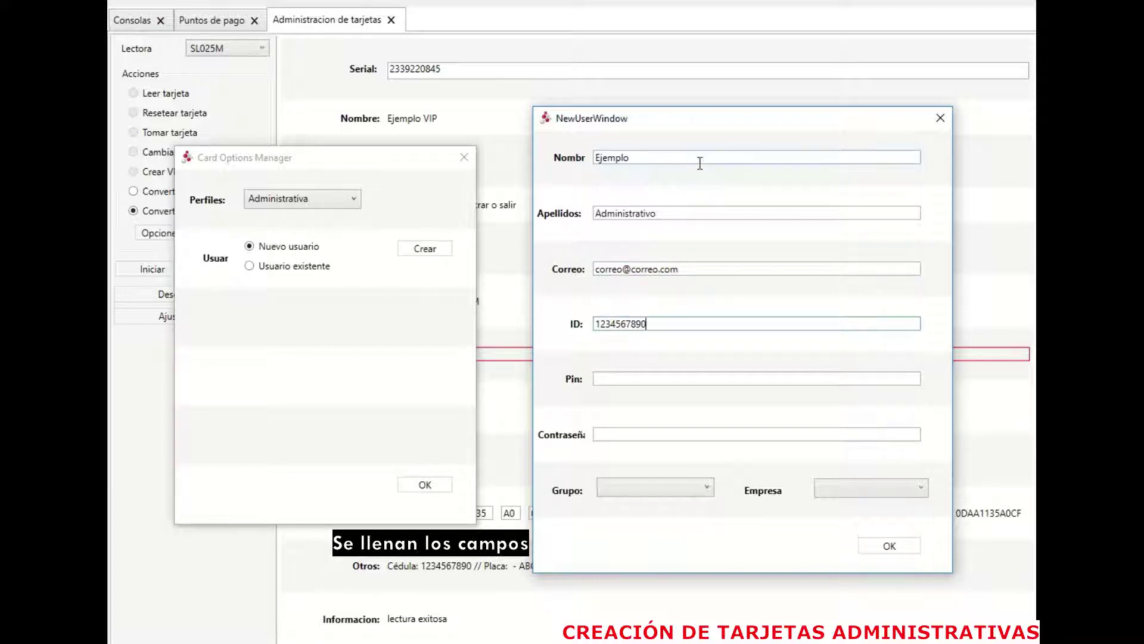
pyautogui.press('Tab')
pyautogui.write('1234')
pyautogui.press('Tab')
pyautogui.write('123')
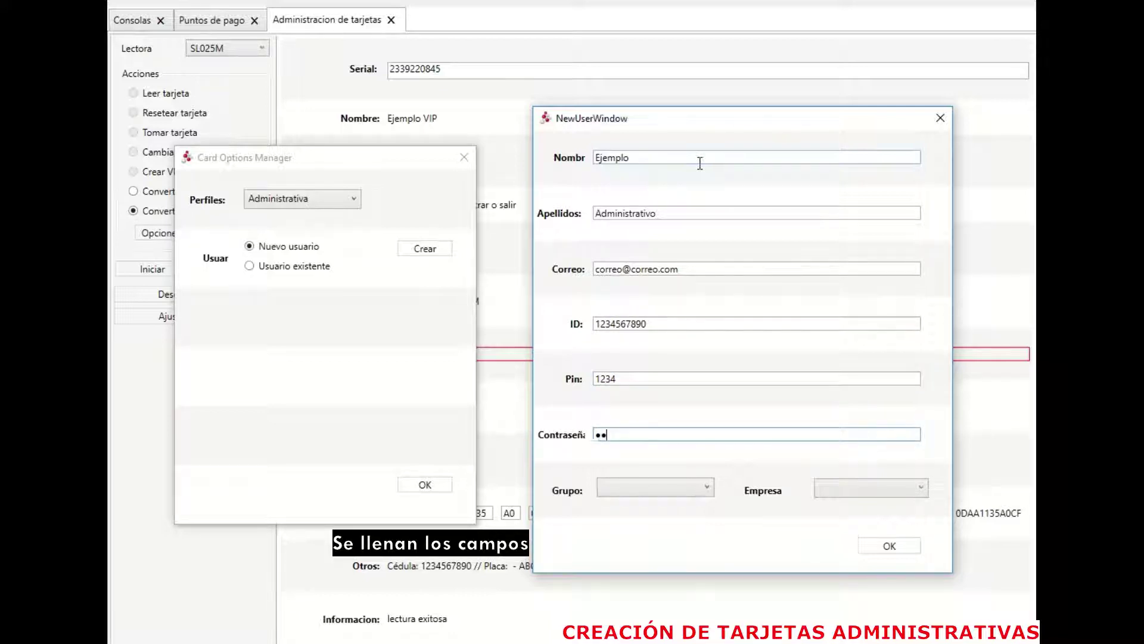
pyautogui.write('4')
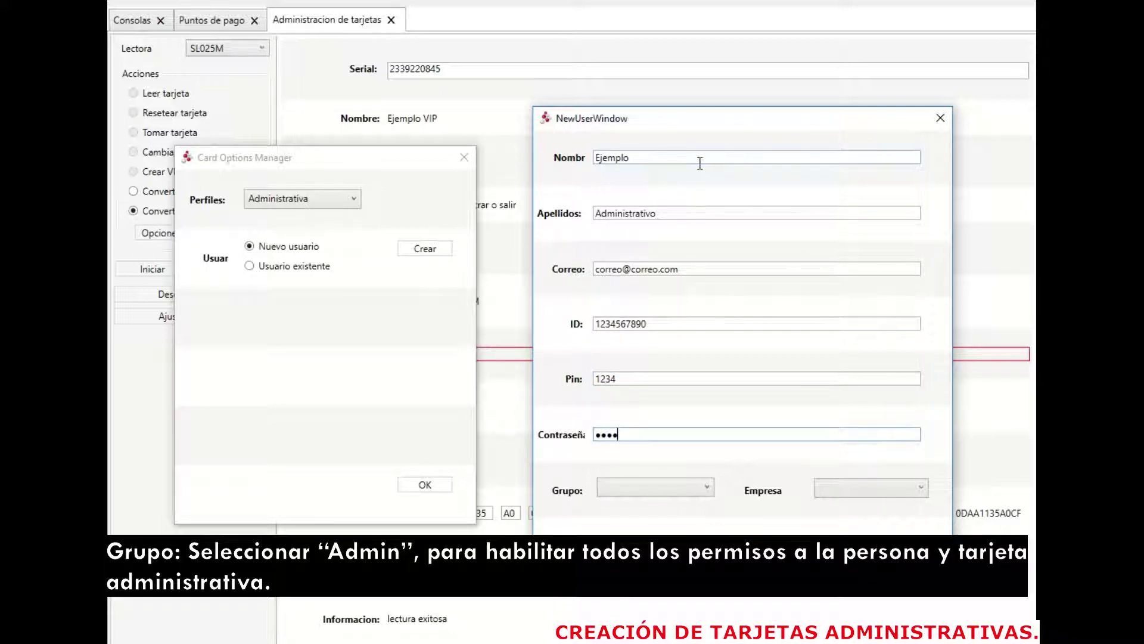
# Step: Assign the user to the Admin group and save the user
pyautogui.click(705, 490)
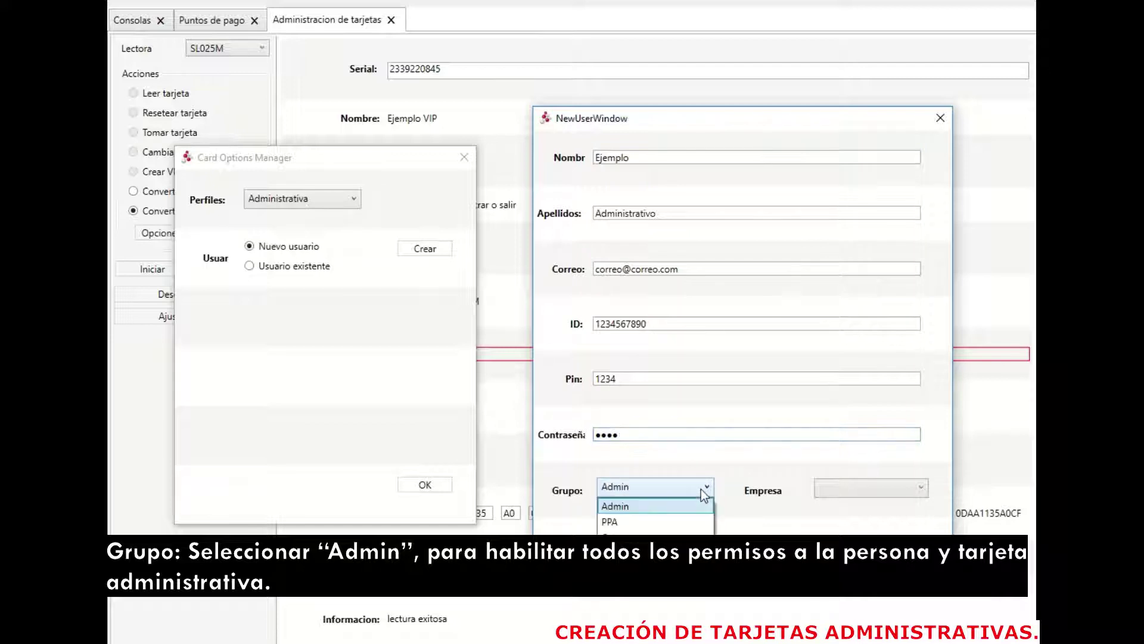
pyautogui.click(632, 511)
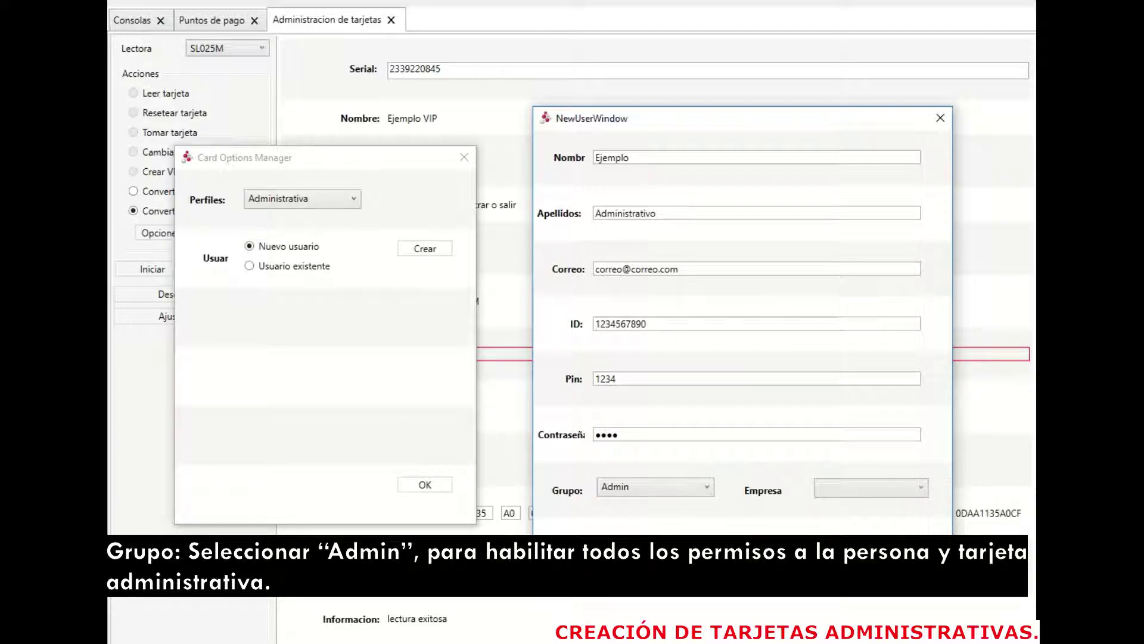
pyautogui.press('Return')
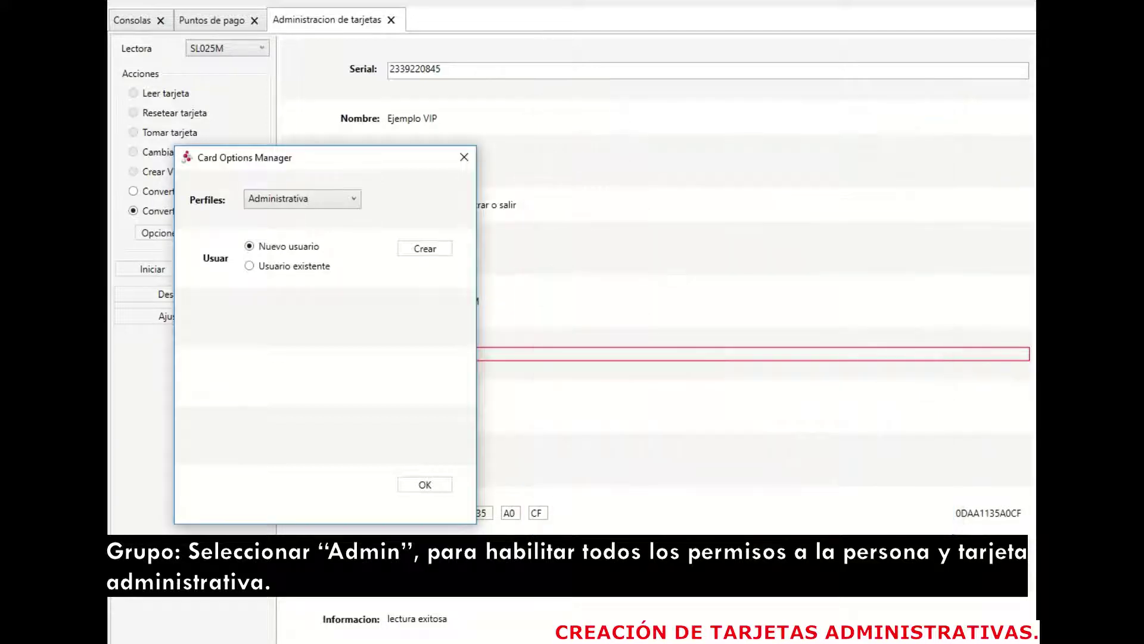
# Step: Create the administrative card and accept the success confirmation
pyautogui.click(424, 485)
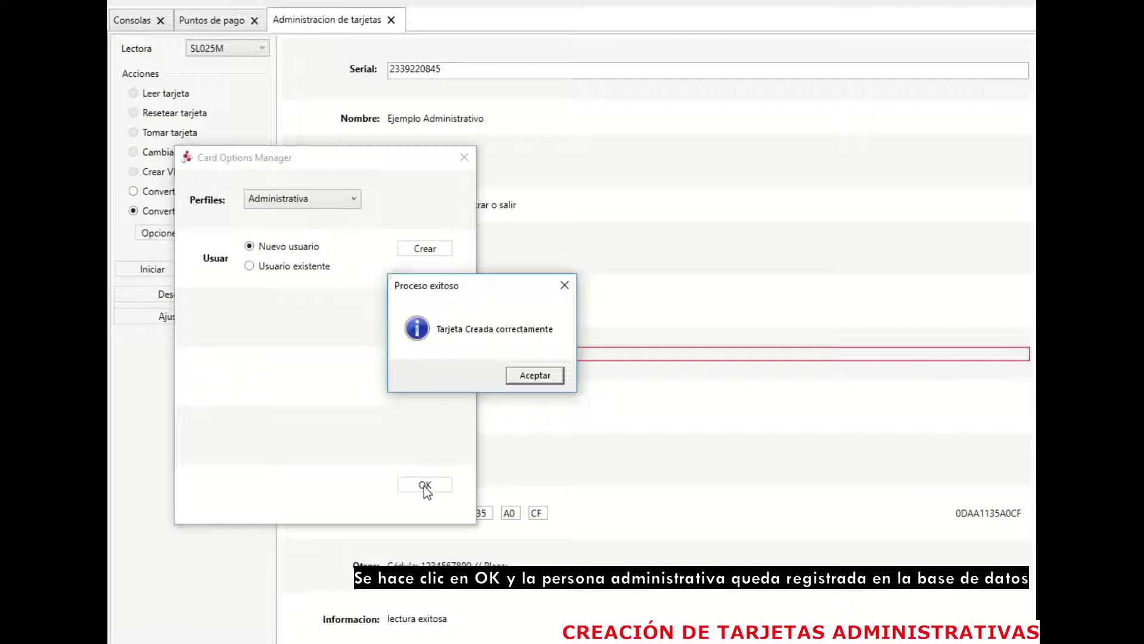
pyautogui.click(519, 377)
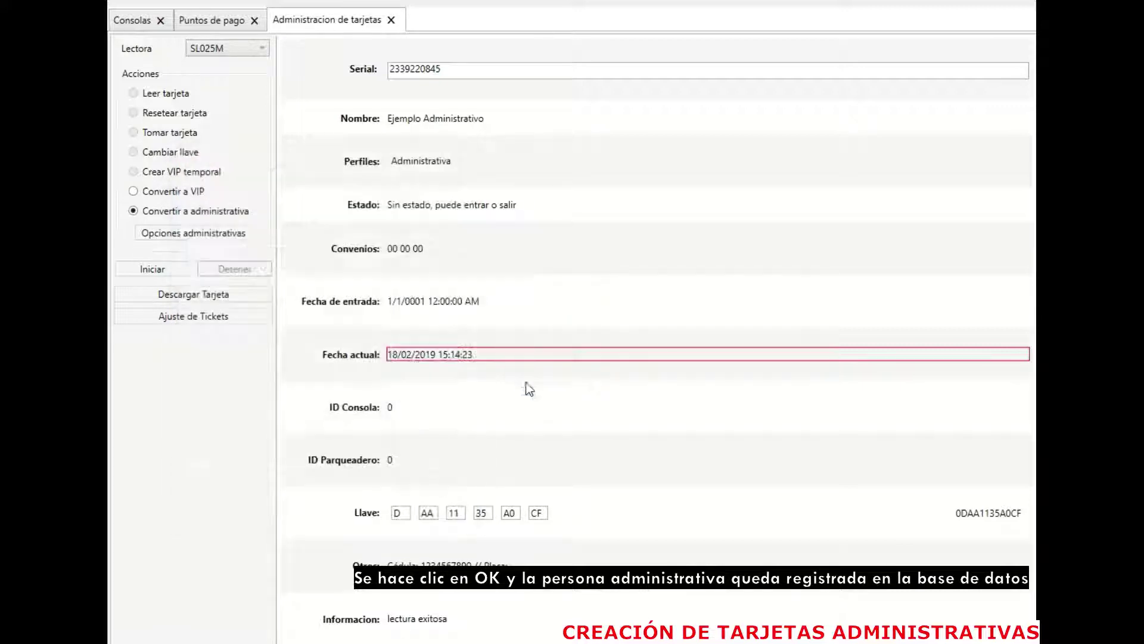